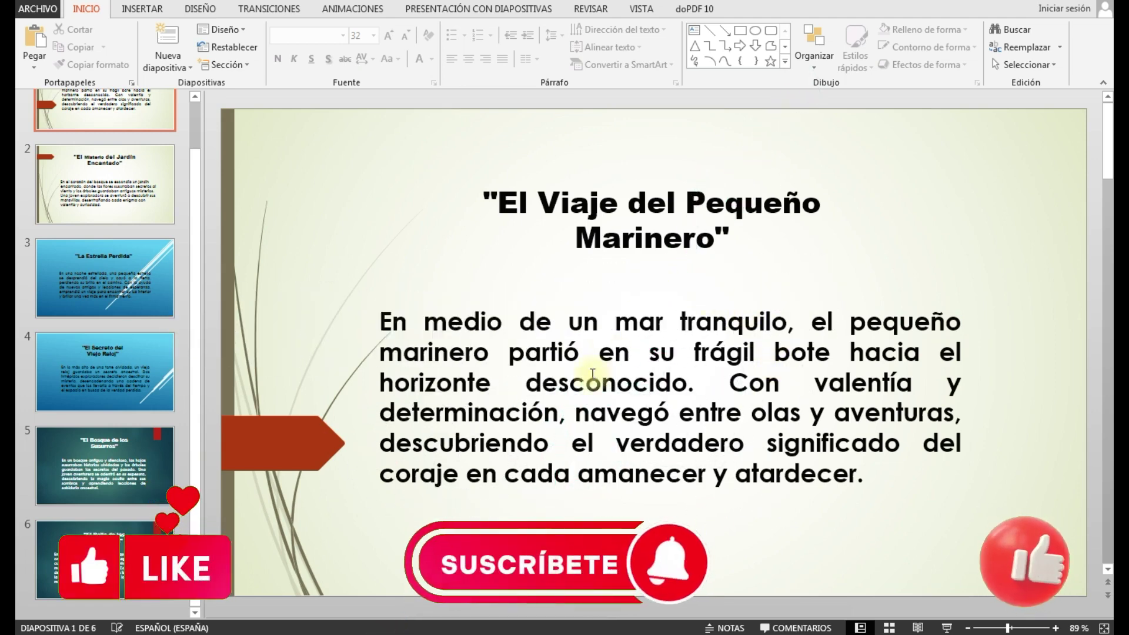
Step: Go to Archivo > Exportar > Crear documentos to open the Enviar a Microsoft Word dialog
{"action": "left_click", "coordinate": [585, 356]}
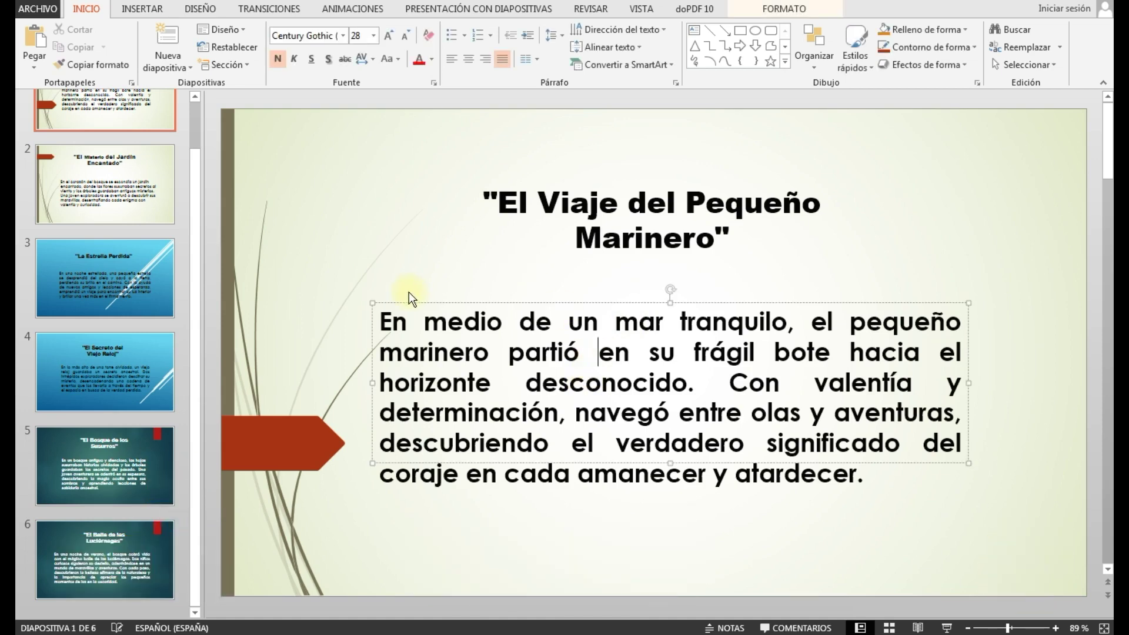
{"action": "left_click", "coordinate": [76, 231]}
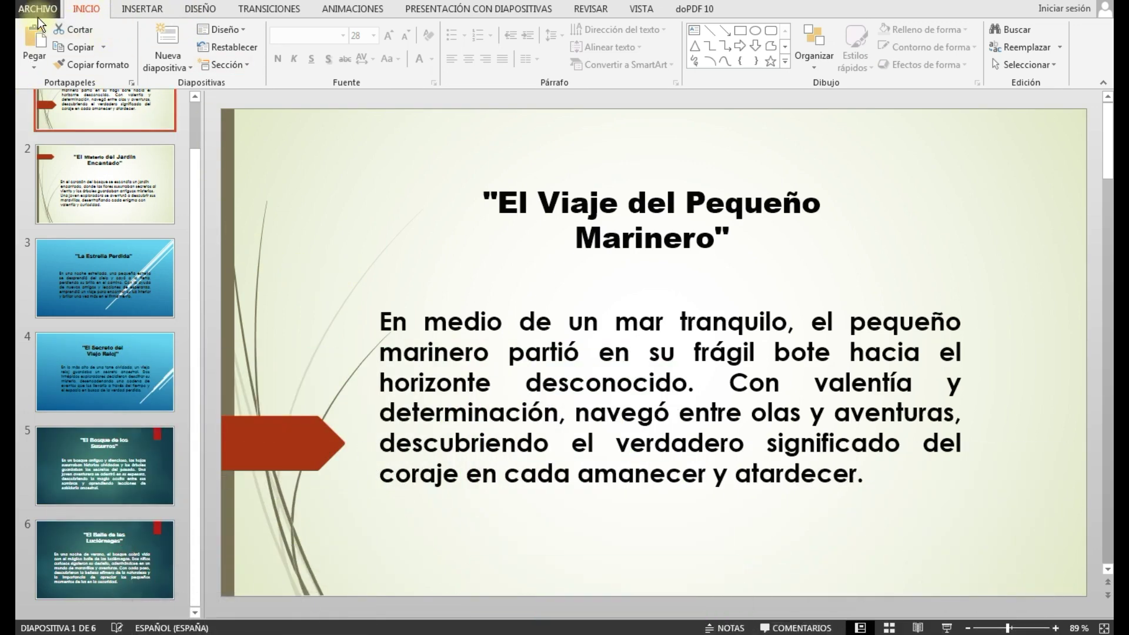
{"action": "left_click", "coordinate": [38, 9]}
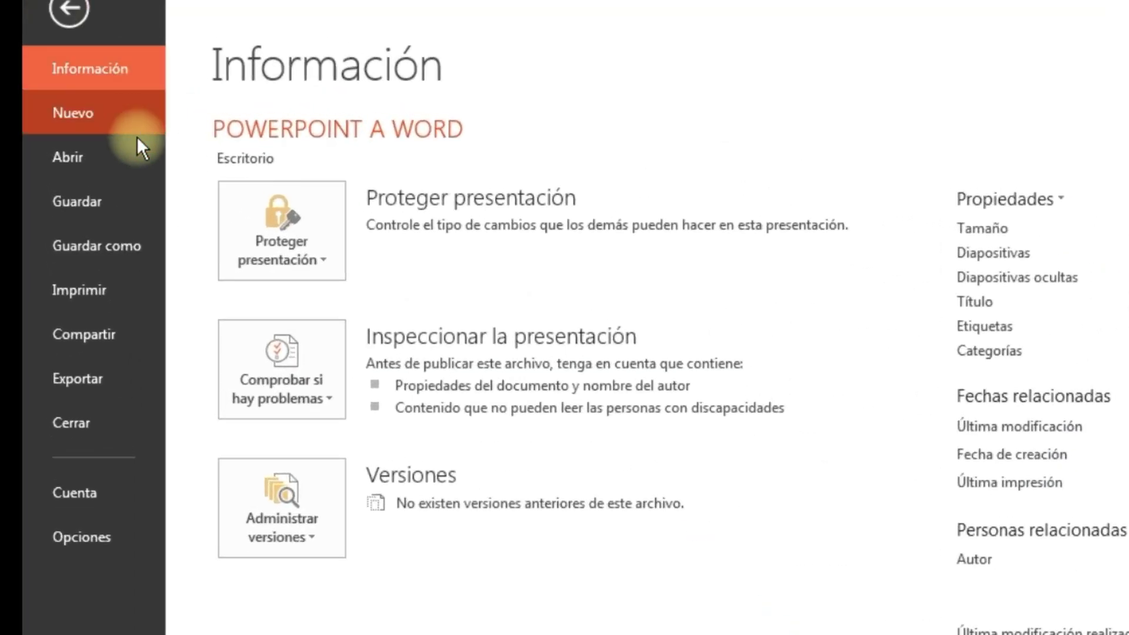
{"action": "left_click", "coordinate": [115, 383]}
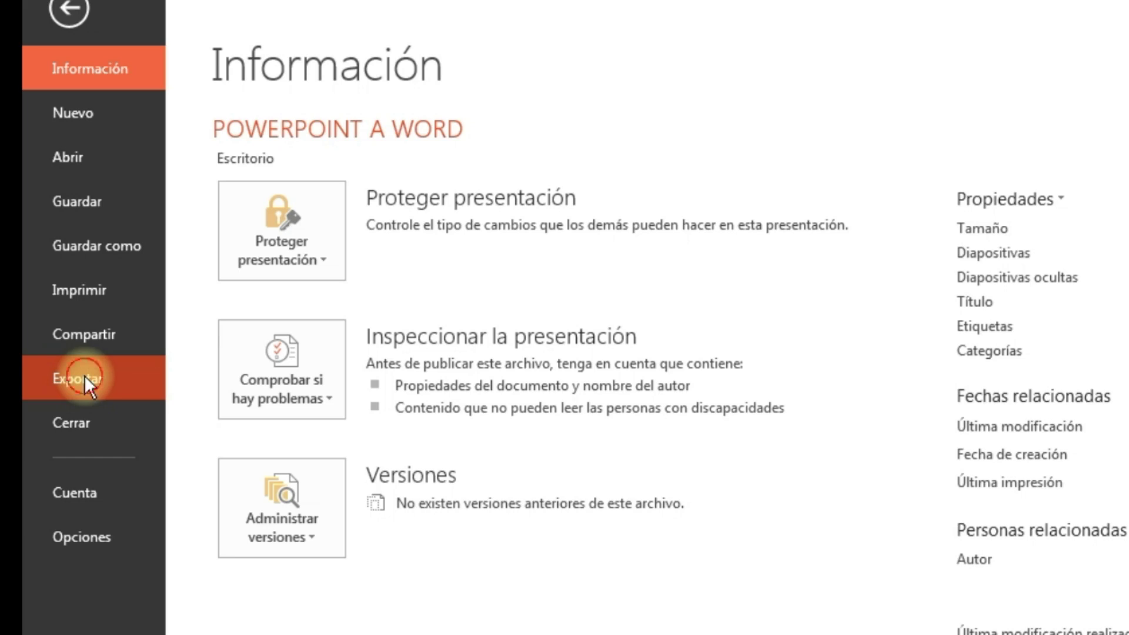
{"action": "left_click", "coordinate": [83, 380]}
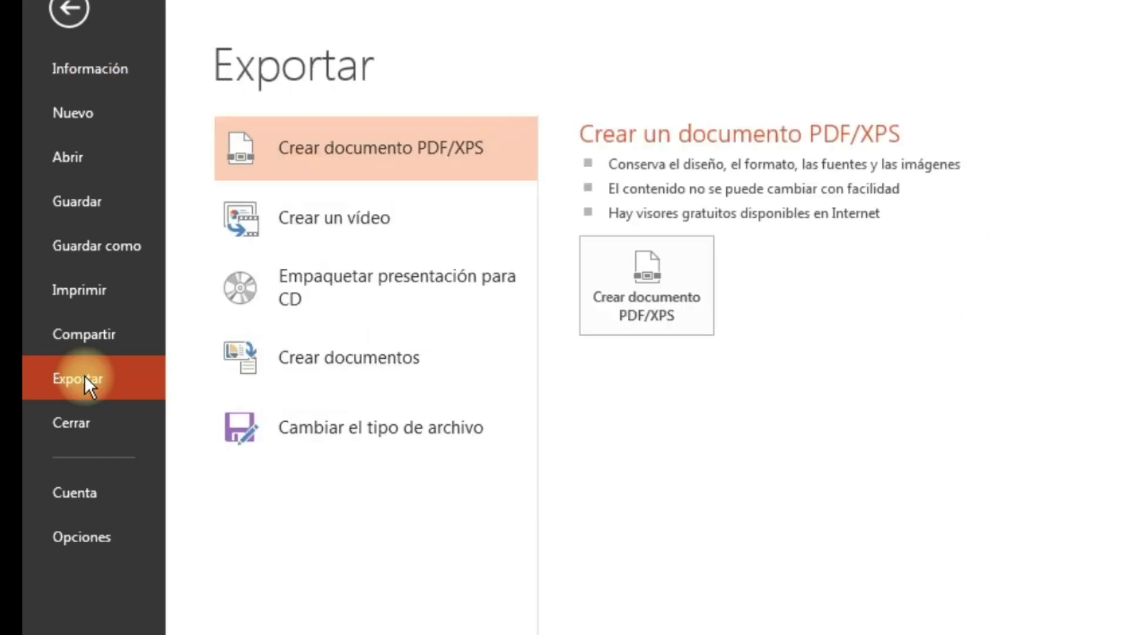
{"action": "left_click", "coordinate": [372, 361]}
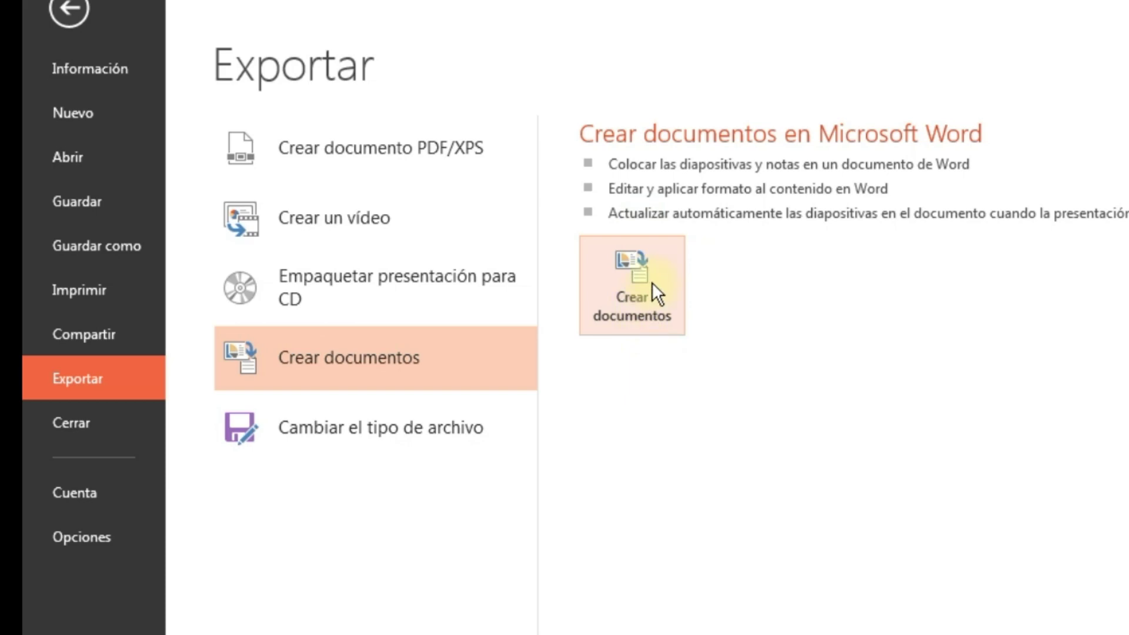
{"action": "left_click", "coordinate": [644, 296]}
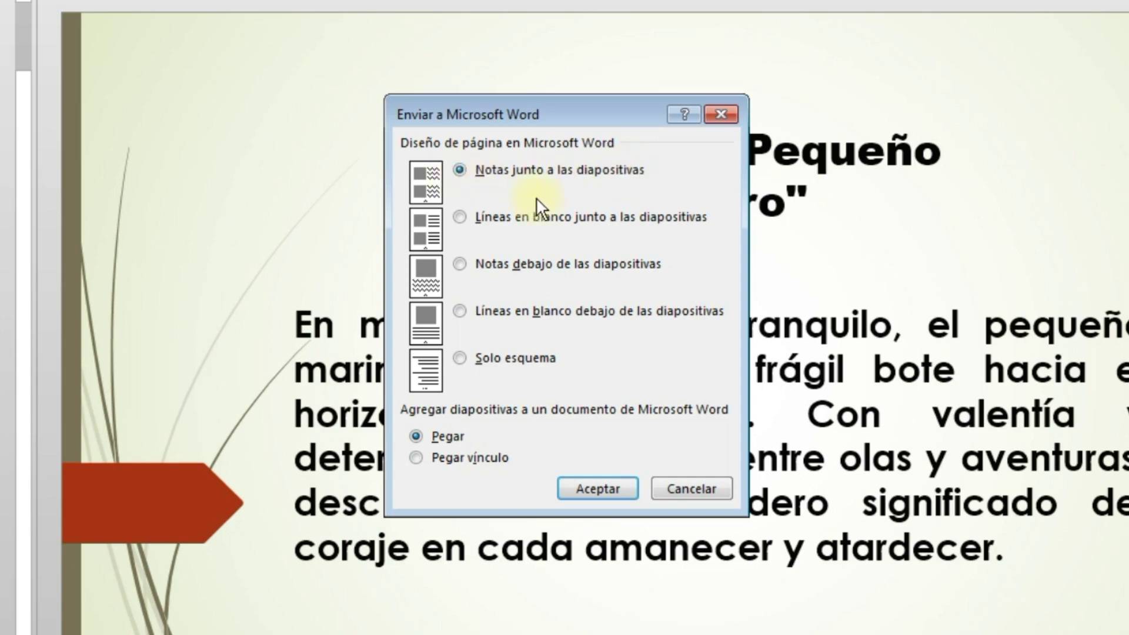
Step: Accept the 'Notas junto a las diapositivas' layout with Pegar to build the Word slide table
{"action": "left_click", "coordinate": [600, 485]}
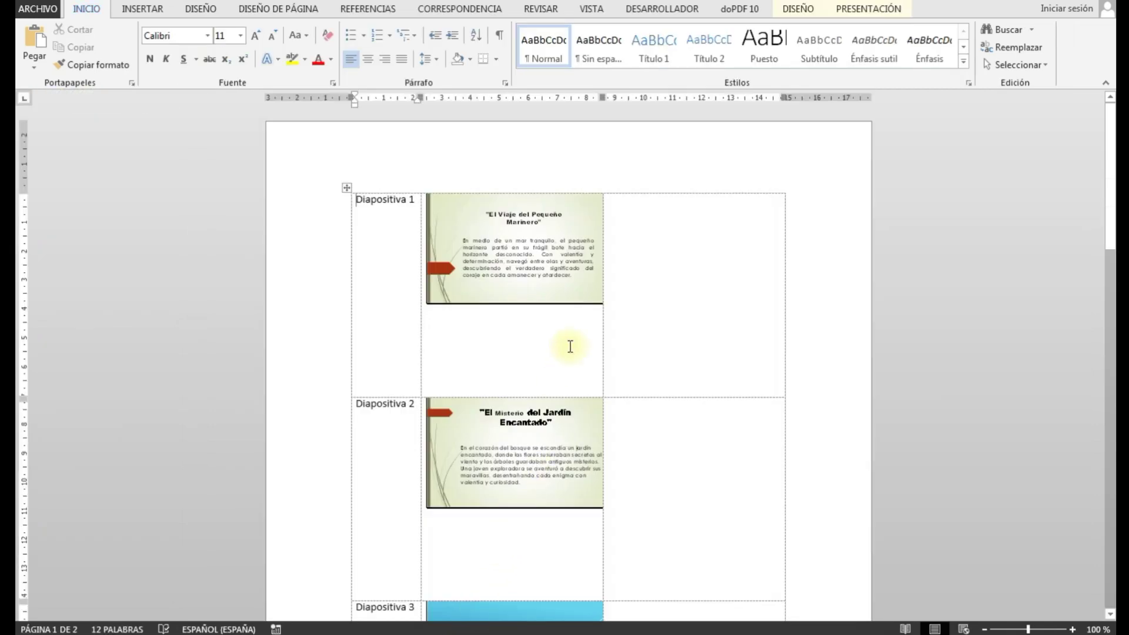
Step: Type two lines of placeholder notes in the empty cell beside Diapositiva 1
{"action": "scroll", "coordinate": [611, 326], "scroll_direction": "down", "scroll_amount": 1}
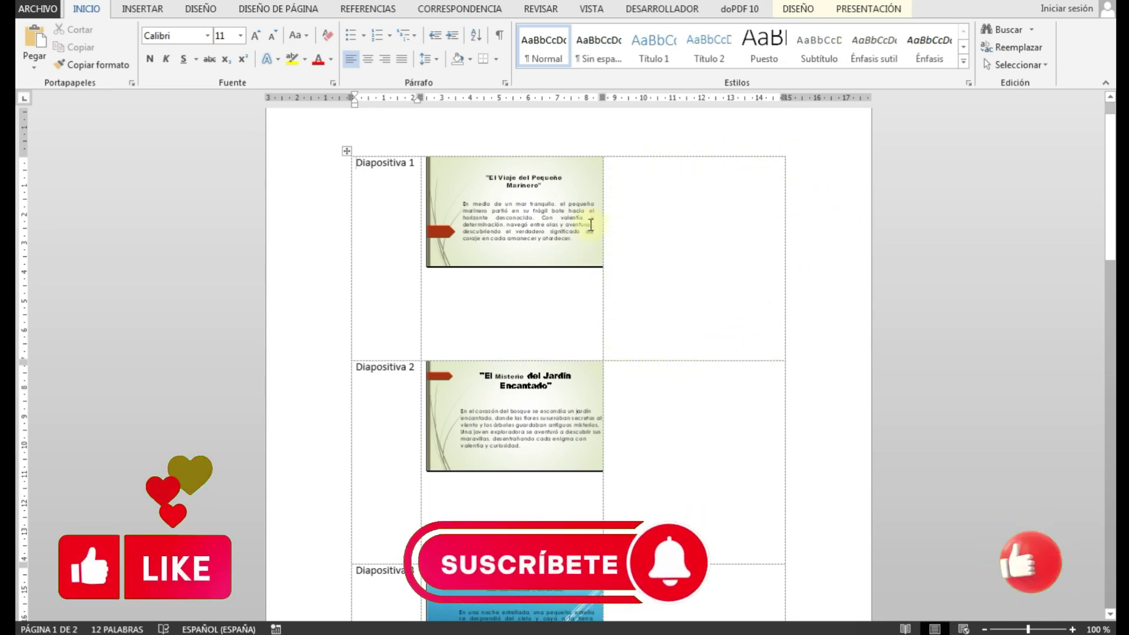
{"action": "left_click", "coordinate": [660, 219]}
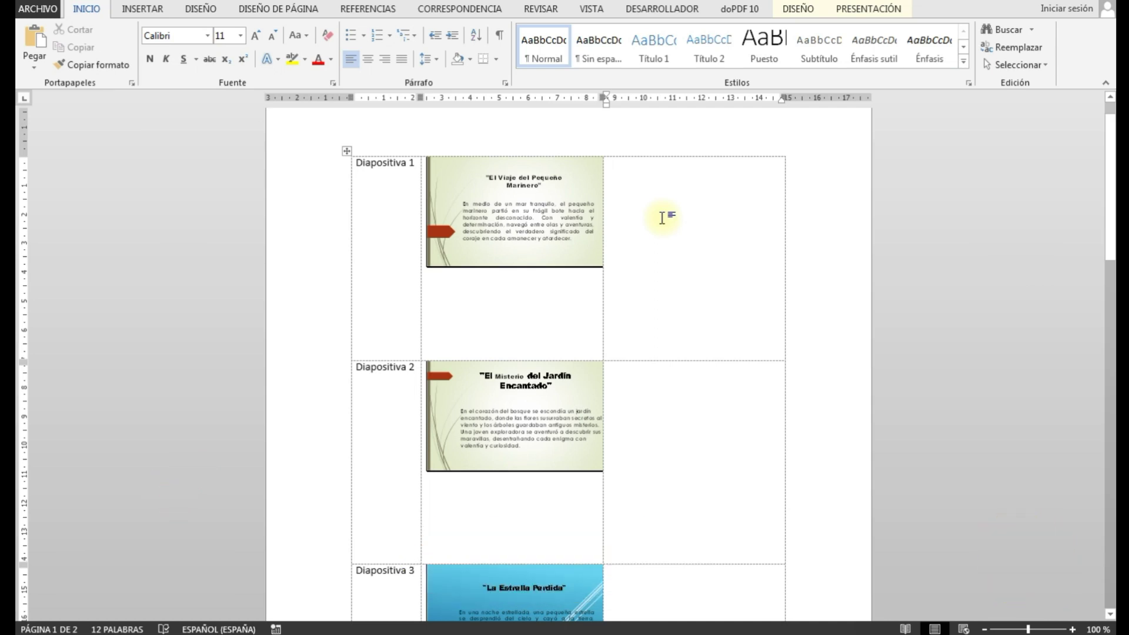
{"action": "type", "text": "vkmfvmkmfkvmkmfkvmkmfvmkf"}
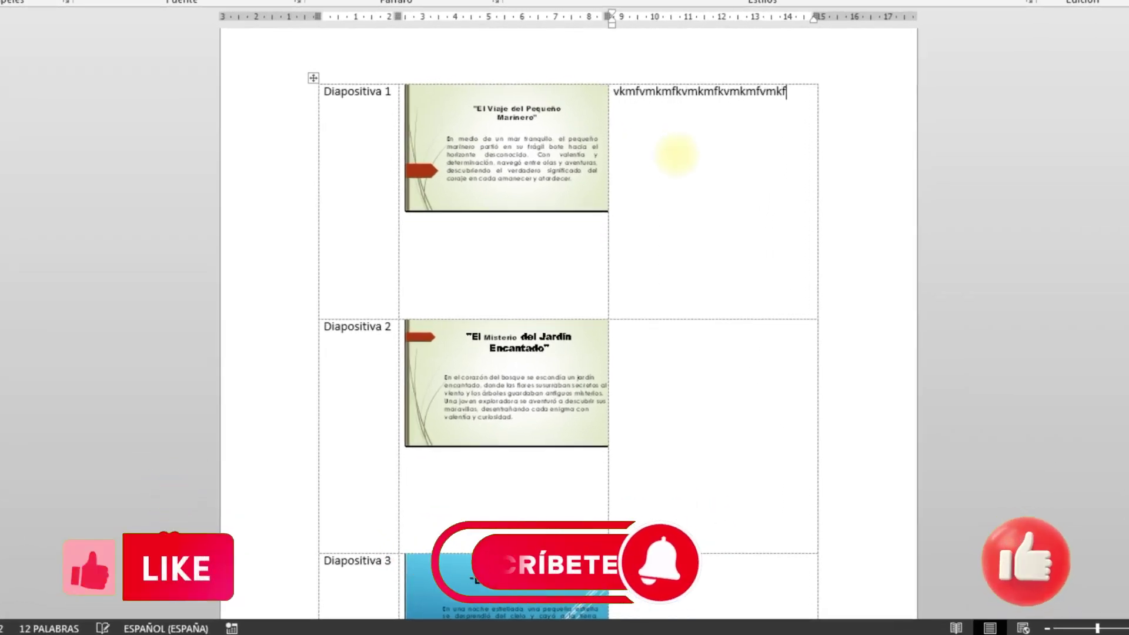
{"action": "type", "text": "mvmkkfm"}
{"action": "key", "text": "Return"}
{"action": "type", "text": "mkvmfmvkmfvkfmvkmf"}
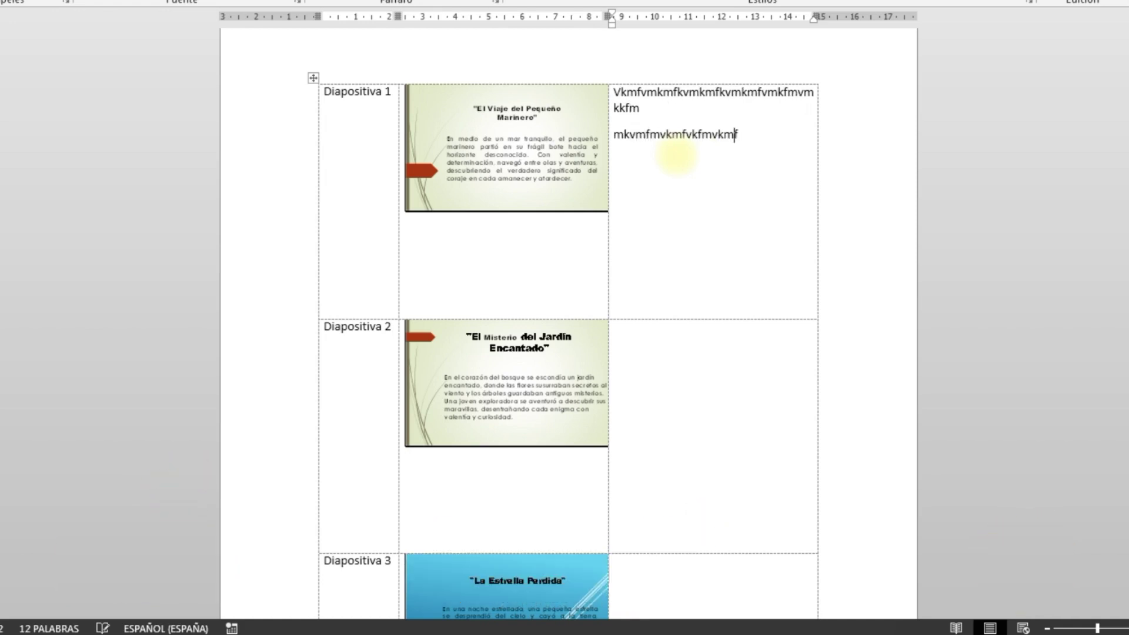
{"action": "type", "text": "kvmkfm"}
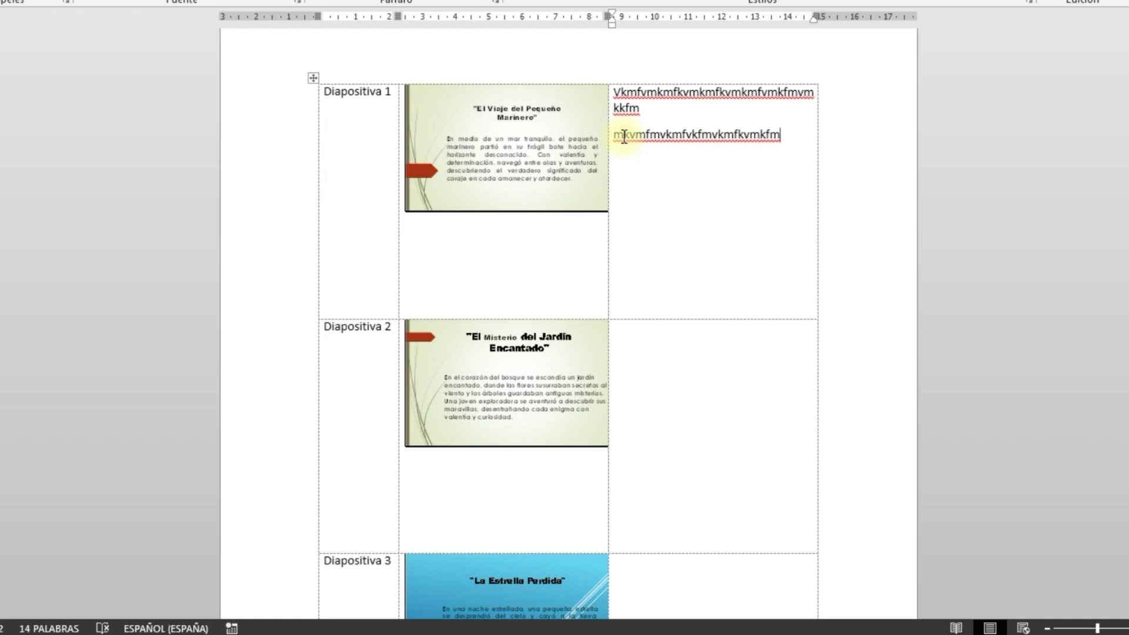
{"action": "scroll", "coordinate": [670, 147], "scroll_direction": "up", "scroll_amount": 1}
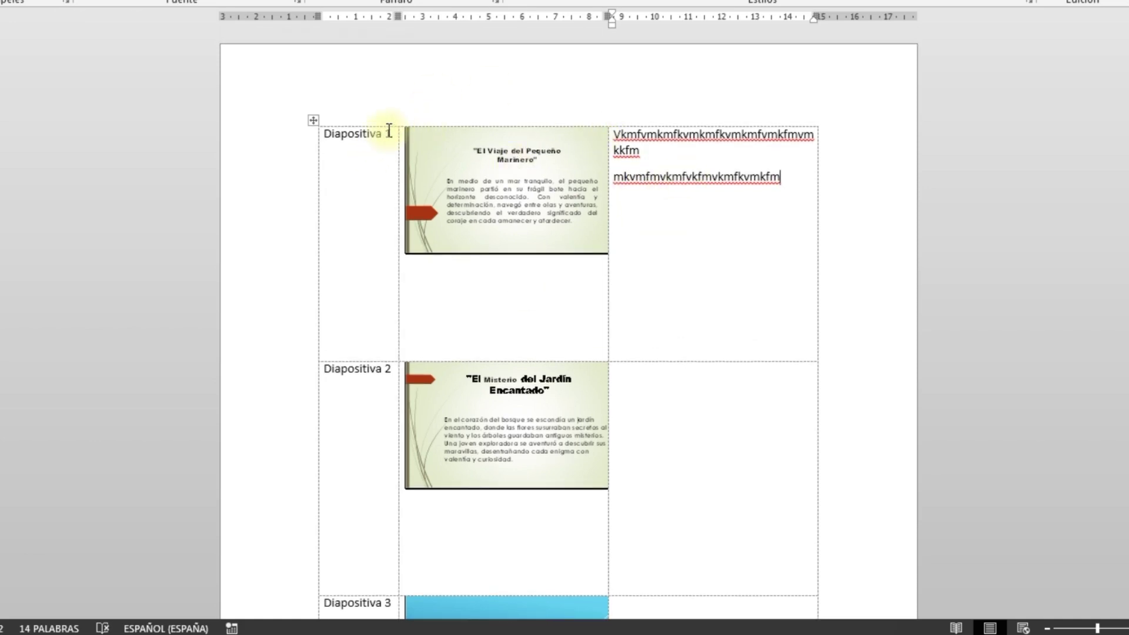
{"action": "left_click_drag", "start_coordinate": [383, 136], "coordinate": [324, 141]}
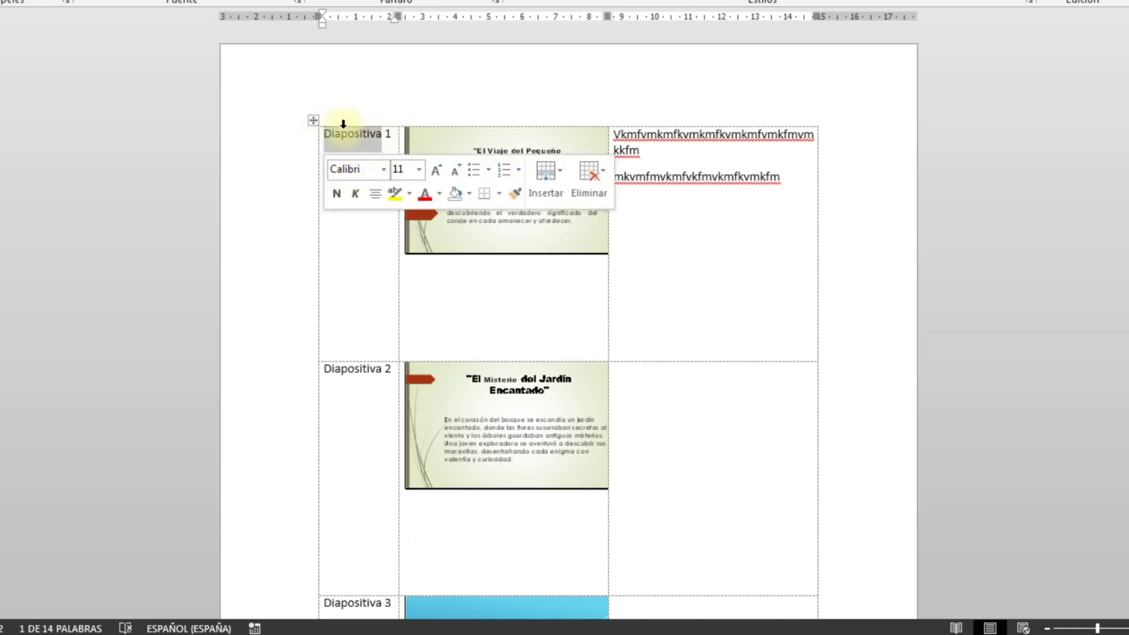
Step: Change the first label to 'hola 1', then close Word and answer the save prompt
{"action": "type", "text": "hola"}
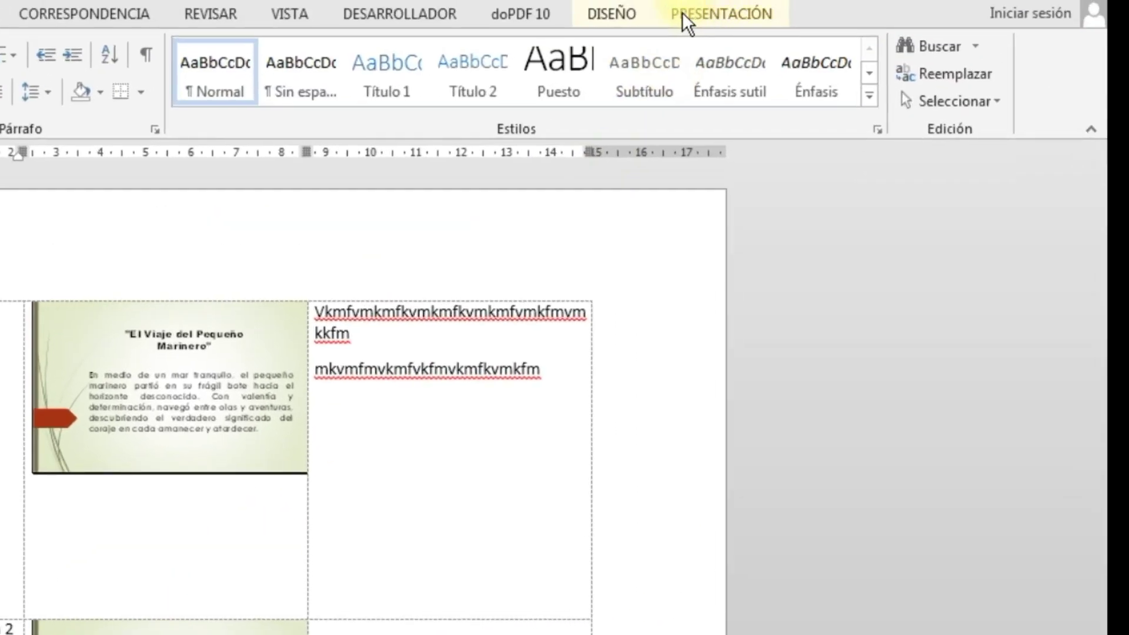
{"action": "left_click", "coordinate": [712, 16]}
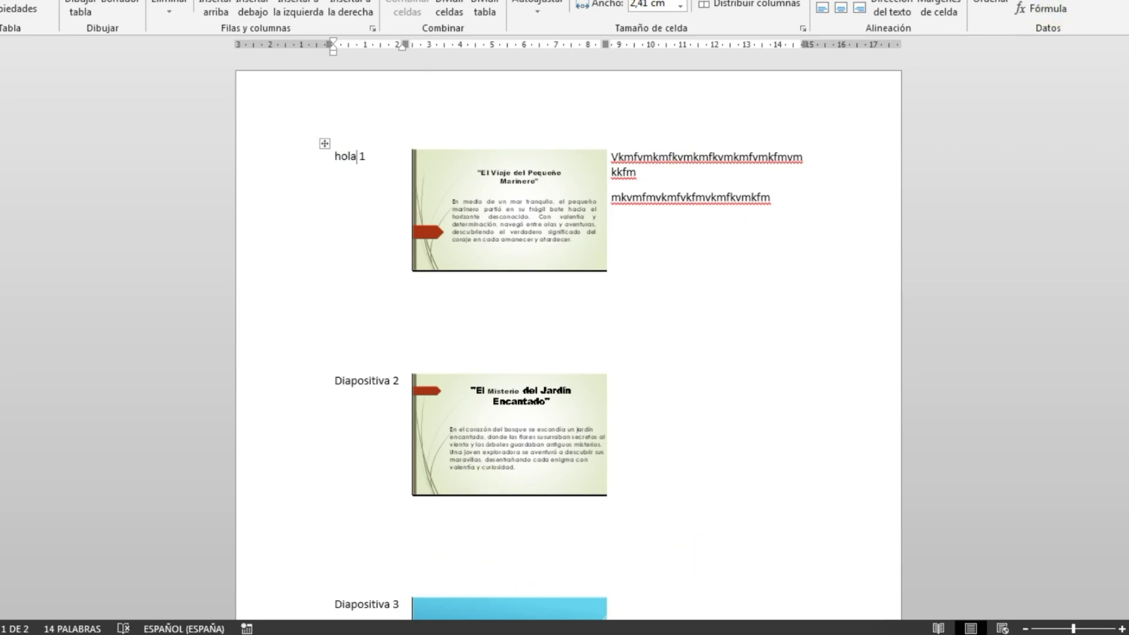
{"action": "key", "text": "alt+F4"}
{"action": "left_click", "coordinate": [557, 323]}
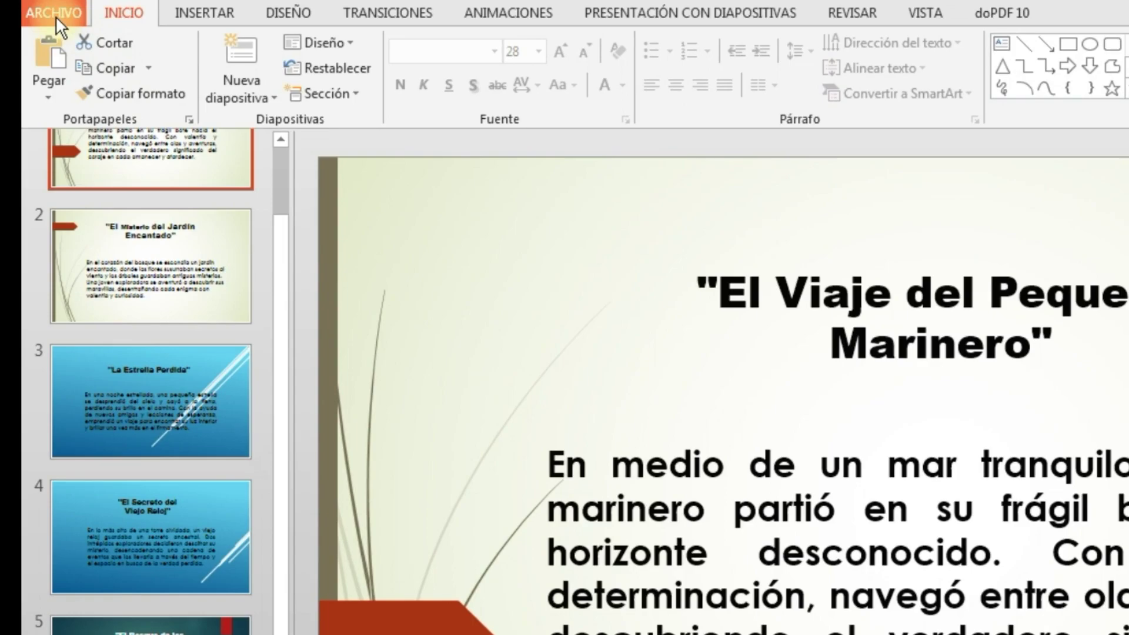
Step: Reopen Archivo > Exportar > Crear documentos and choose 'Líneas en blanco debajo de las diapositivas'
{"action": "left_click", "coordinate": [57, 18]}
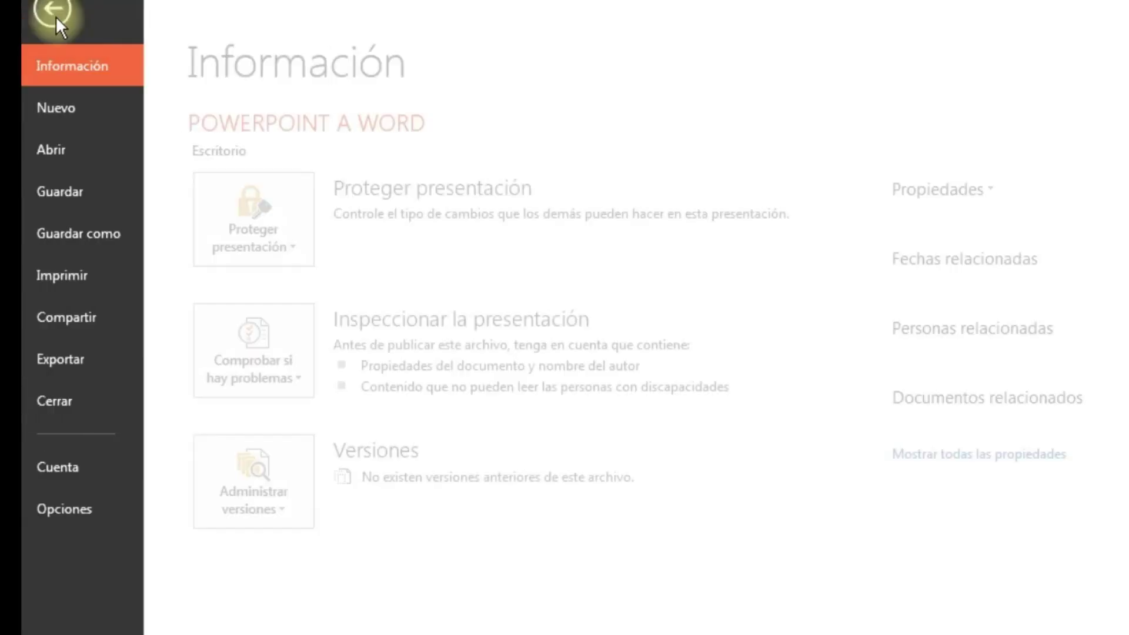
{"action": "left_click", "coordinate": [90, 364]}
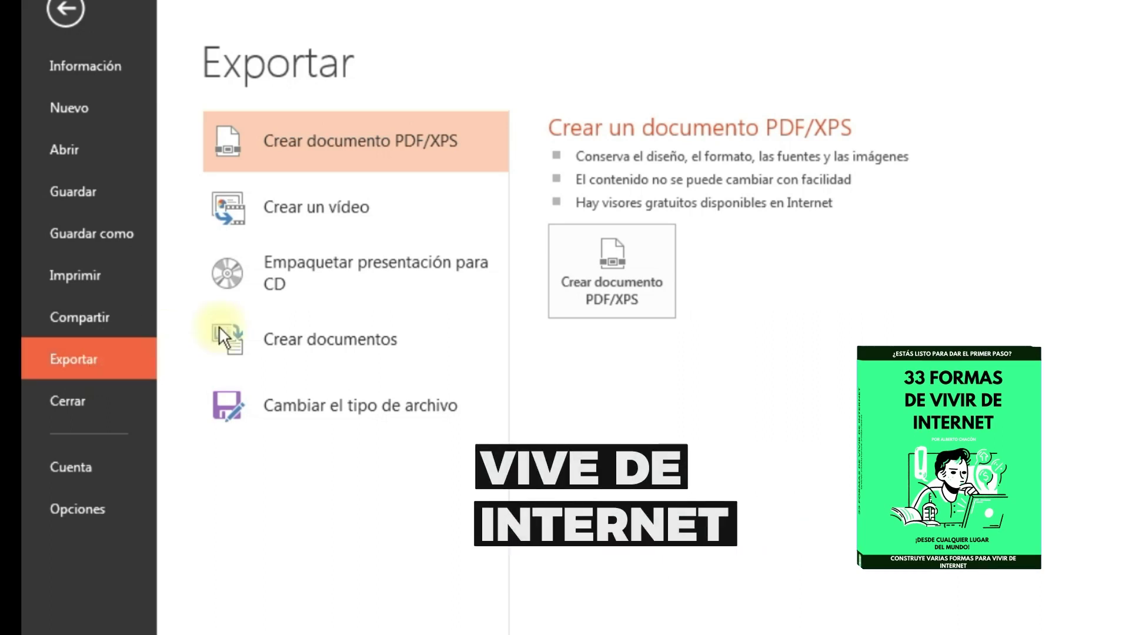
{"action": "left_click", "coordinate": [312, 350]}
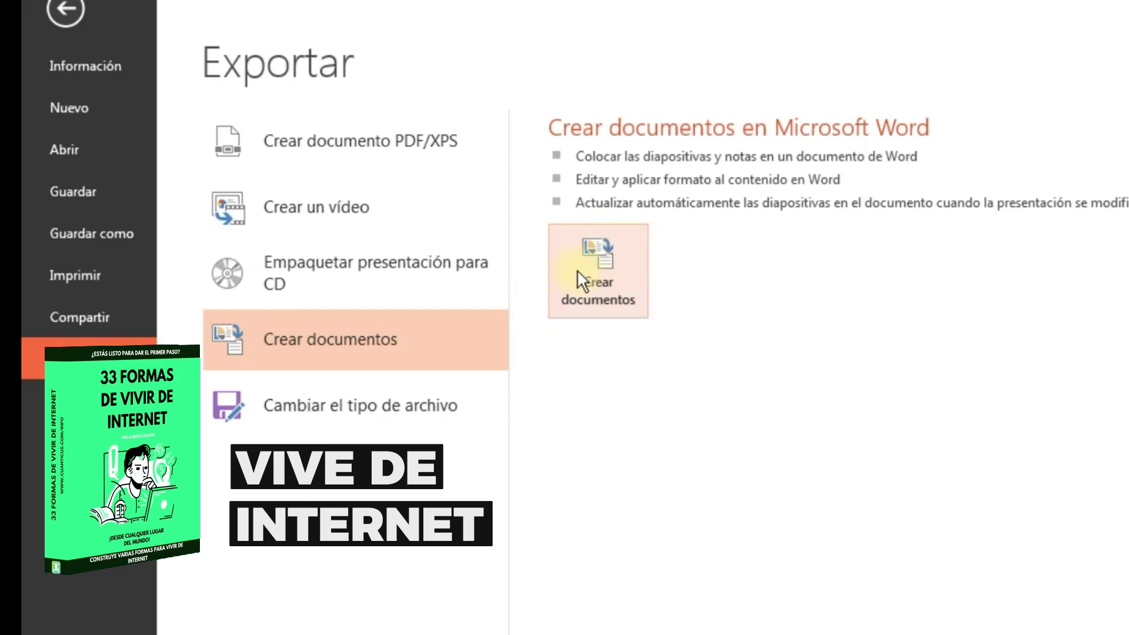
{"action": "left_click", "coordinate": [600, 271]}
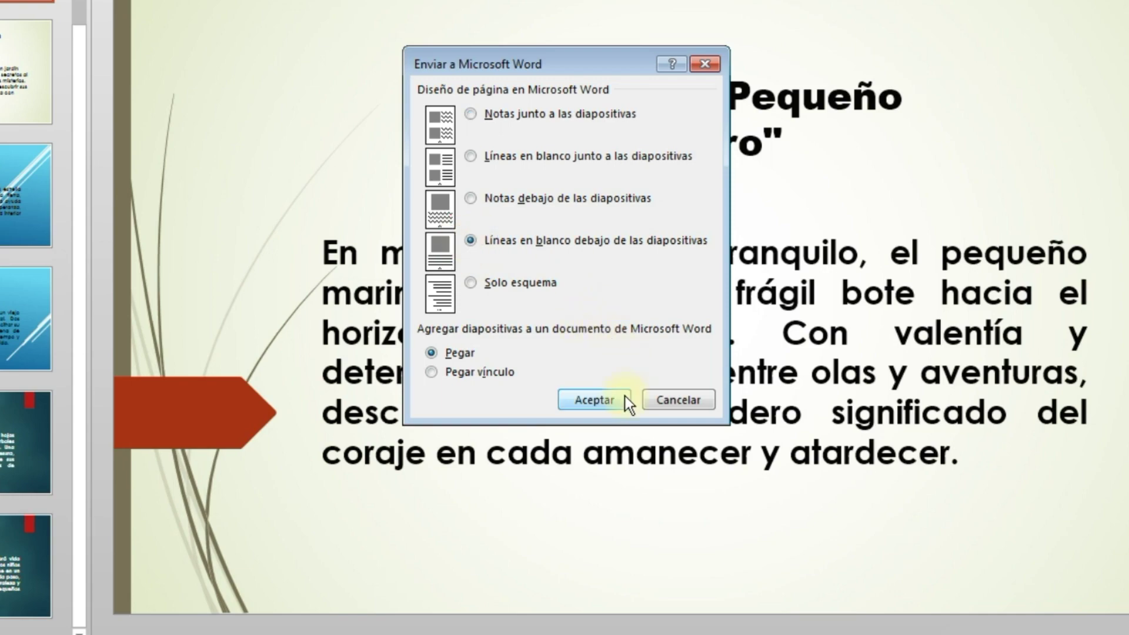
Step: Confirm the blank-lines layout to generate the six-page Word handout
{"action": "left_click", "coordinate": [594, 400]}
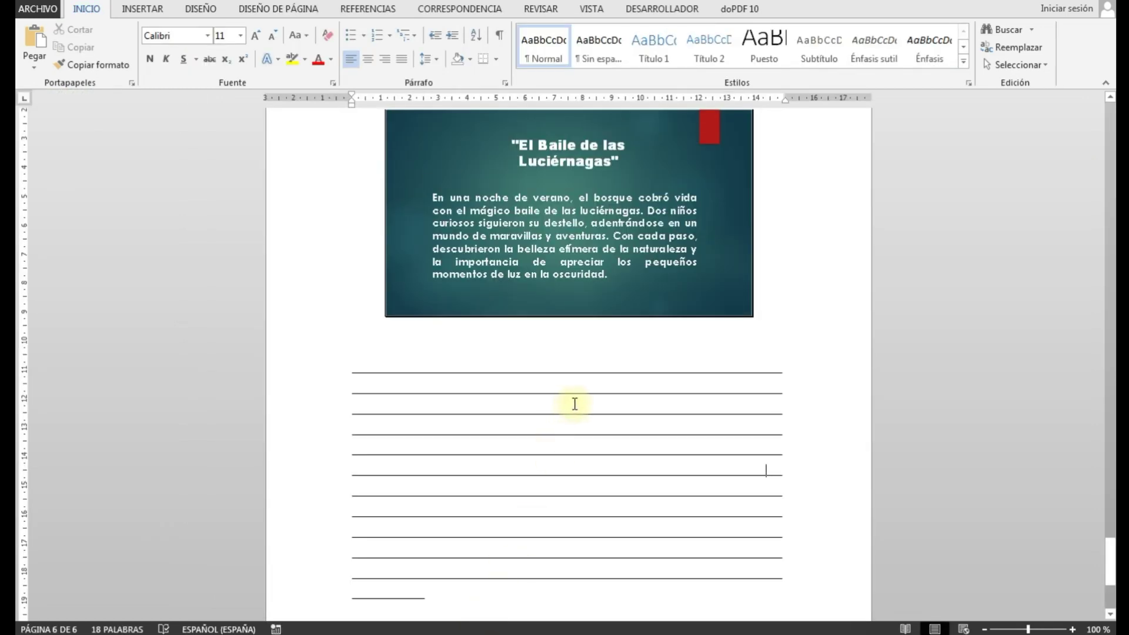
{"action": "scroll", "coordinate": [574, 404], "scroll_direction": "up", "scroll_amount": 2}
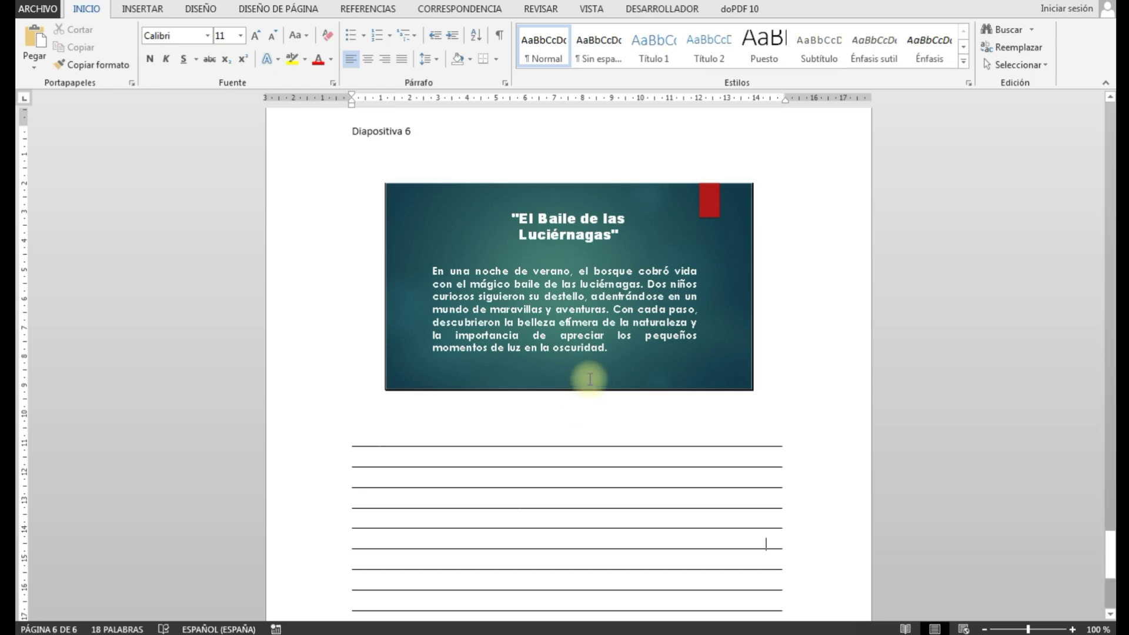
Step: Scroll back through the Word handout pages to slide 1
{"action": "scroll", "coordinate": [589, 379], "scroll_direction": "up", "scroll_amount": 4}
{"action": "scroll", "coordinate": [594, 380], "scroll_direction": "up", "scroll_amount": 6}
{"action": "scroll", "coordinate": [606, 380], "scroll_direction": "up", "scroll_amount": 4}
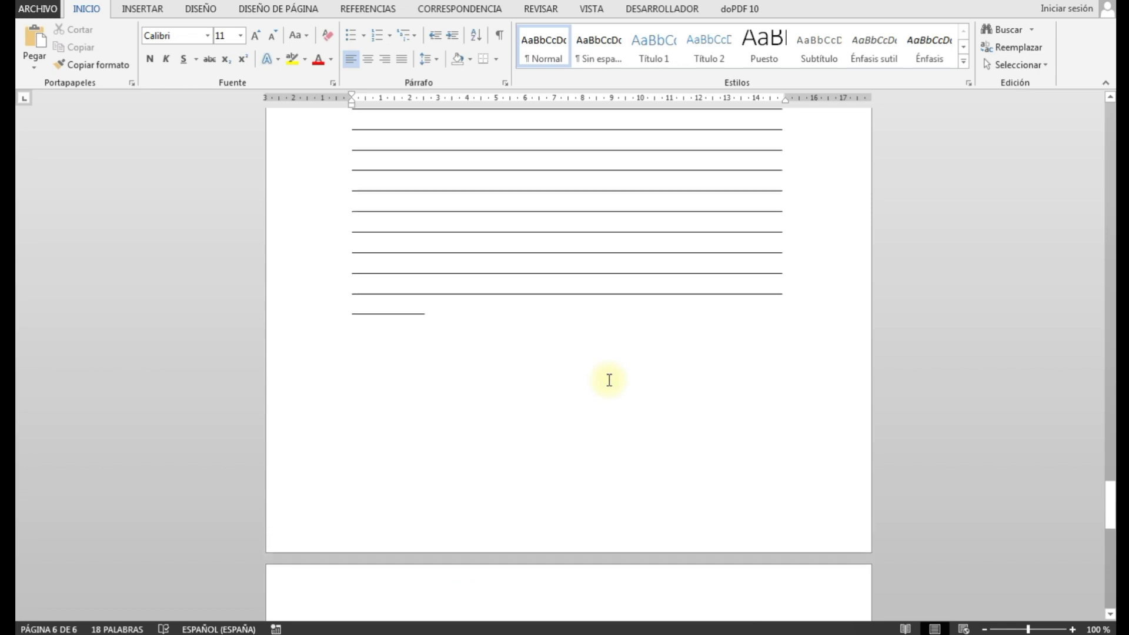
{"action": "scroll", "coordinate": [609, 379], "scroll_direction": "down", "scroll_amount": 10}
{"action": "scroll", "coordinate": [609, 380], "scroll_direction": "up", "scroll_amount": 5}
{"action": "scroll", "coordinate": [609, 379], "scroll_direction": "up", "scroll_amount": 6}
{"action": "scroll", "coordinate": [609, 380], "scroll_direction": "up", "scroll_amount": 10}
{"action": "scroll", "coordinate": [610, 380], "scroll_direction": "up", "scroll_amount": 7}
{"action": "scroll", "coordinate": [609, 380], "scroll_direction": "up", "scroll_amount": 9}
{"action": "scroll", "coordinate": [609, 380], "scroll_direction": "up", "scroll_amount": 8}
{"action": "scroll", "coordinate": [609, 379], "scroll_direction": "up", "scroll_amount": 4}
{"action": "scroll", "coordinate": [609, 380], "scroll_direction": "down", "scroll_amount": 4}
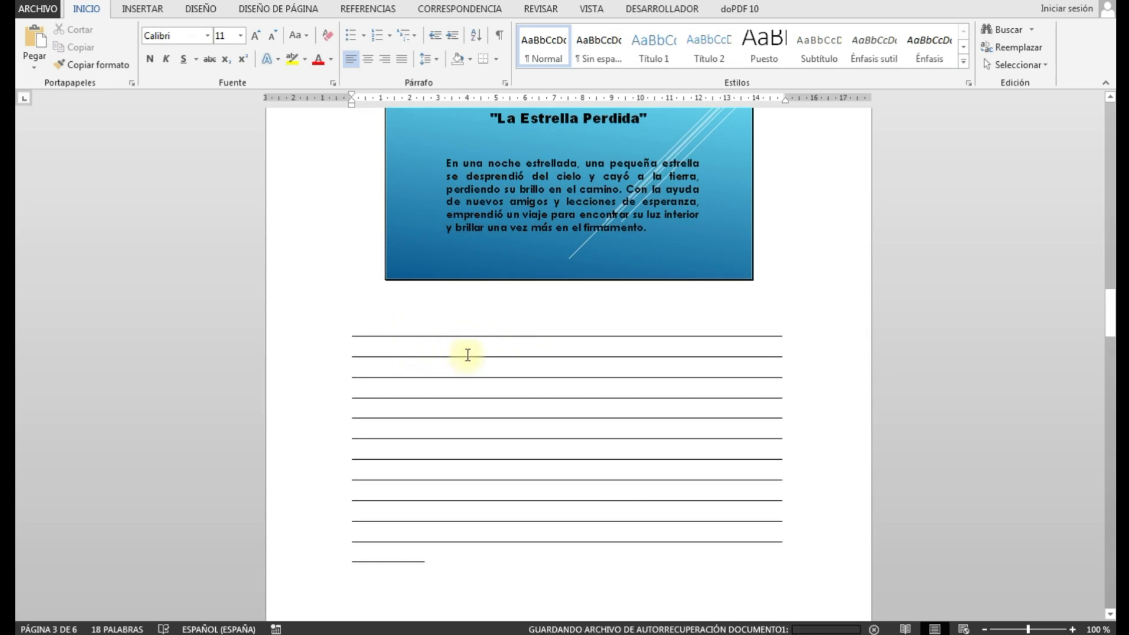
{"action": "scroll", "coordinate": [612, 379], "scroll_direction": "up", "scroll_amount": 6}
{"action": "scroll", "coordinate": [612, 380], "scroll_direction": "up", "scroll_amount": 5}
{"action": "scroll", "coordinate": [612, 376], "scroll_direction": "up", "scroll_amount": 6}
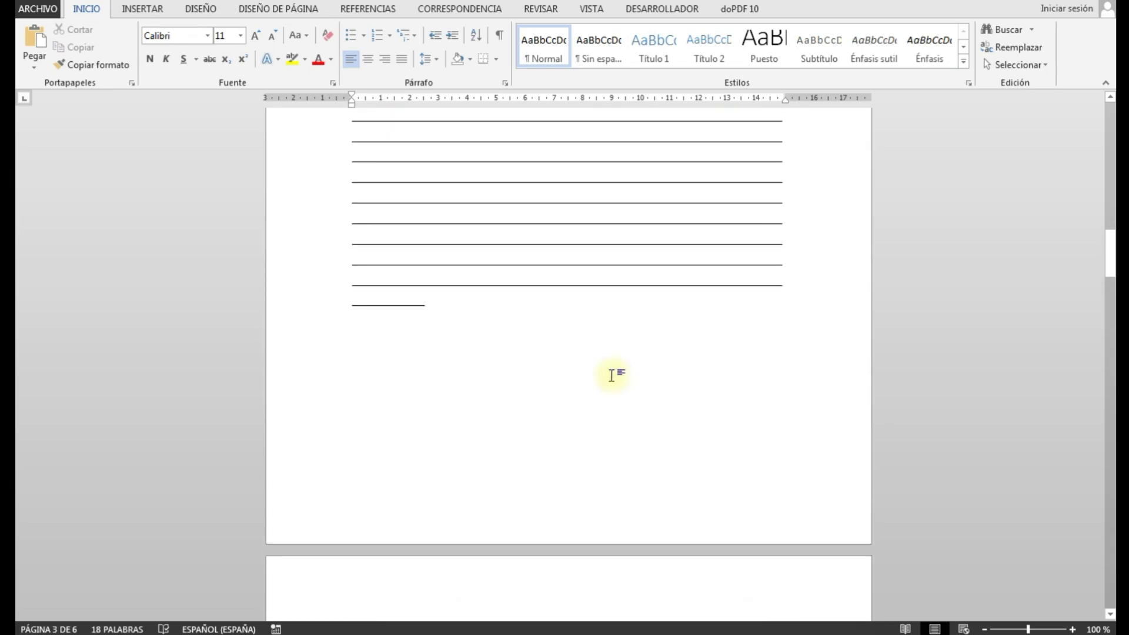
{"action": "scroll", "coordinate": [612, 375], "scroll_direction": "up", "scroll_amount": 8}
{"action": "scroll", "coordinate": [612, 375], "scroll_direction": "up", "scroll_amount": 4}
{"action": "scroll", "coordinate": [609, 375], "scroll_direction": "up", "scroll_amount": 9}
{"action": "scroll", "coordinate": [605, 375], "scroll_direction": "up", "scroll_amount": 7}
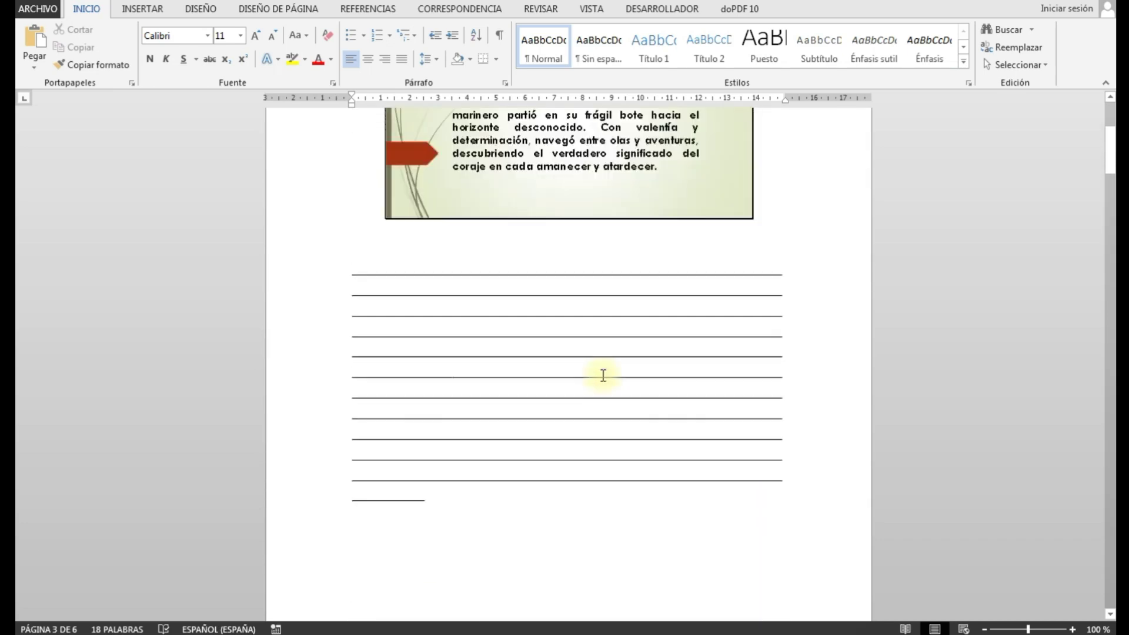
{"action": "scroll", "coordinate": [602, 375], "scroll_direction": "up", "scroll_amount": 6}
{"action": "scroll", "coordinate": [601, 370], "scroll_direction": "down", "scroll_amount": 6}
{"action": "scroll", "coordinate": [600, 365], "scroll_direction": "down", "scroll_amount": 3}
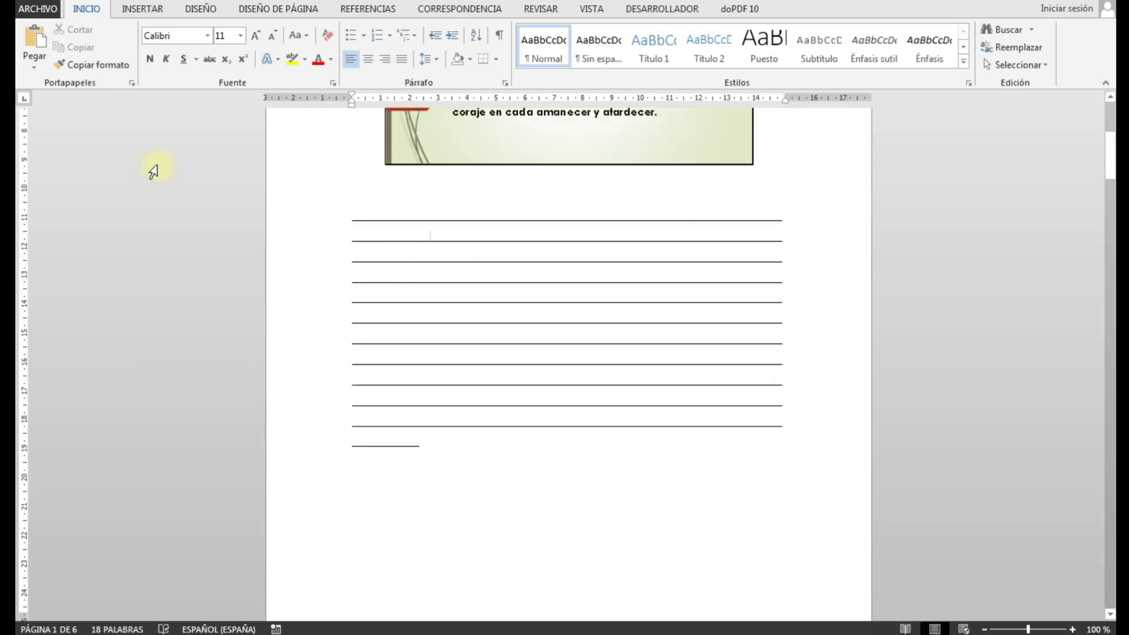
Step: Check the blank writing lines below slide 1, then scroll down through the pages
{"action": "left_click", "coordinate": [390, 208]}
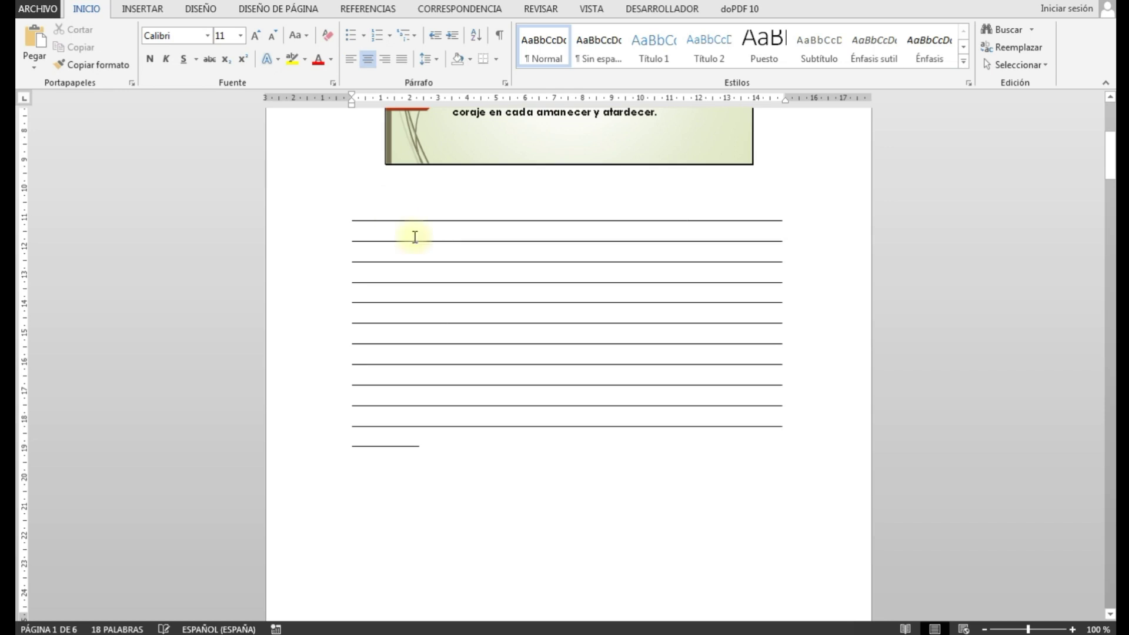
{"action": "scroll", "coordinate": [539, 436], "scroll_direction": "up", "scroll_amount": 5}
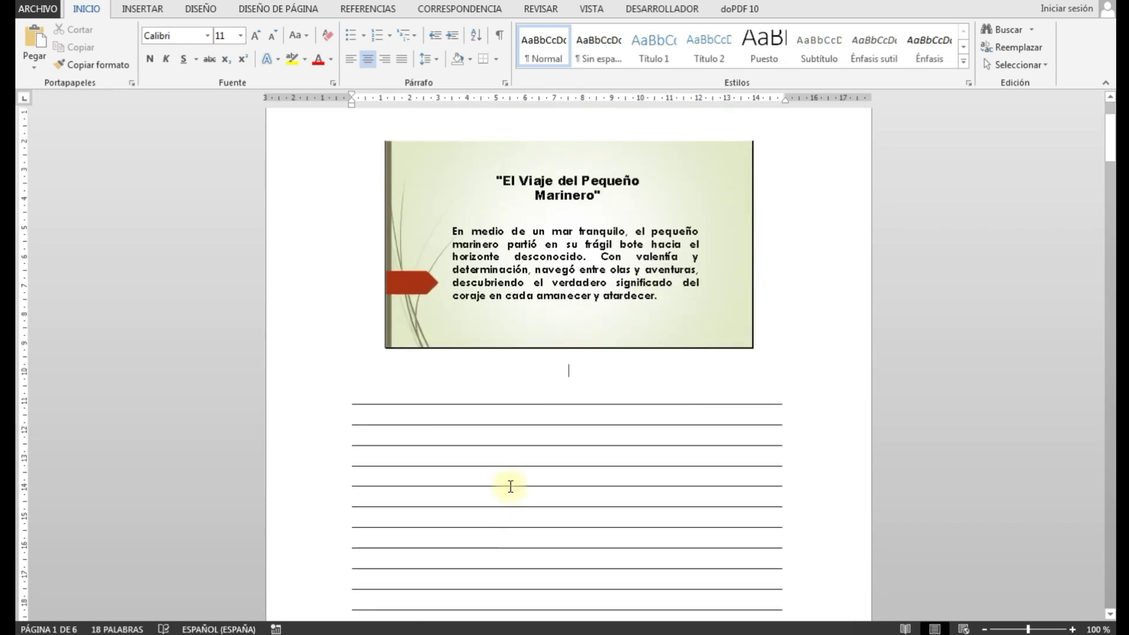
{"action": "scroll", "coordinate": [506, 468], "scroll_direction": "down", "scroll_amount": 3}
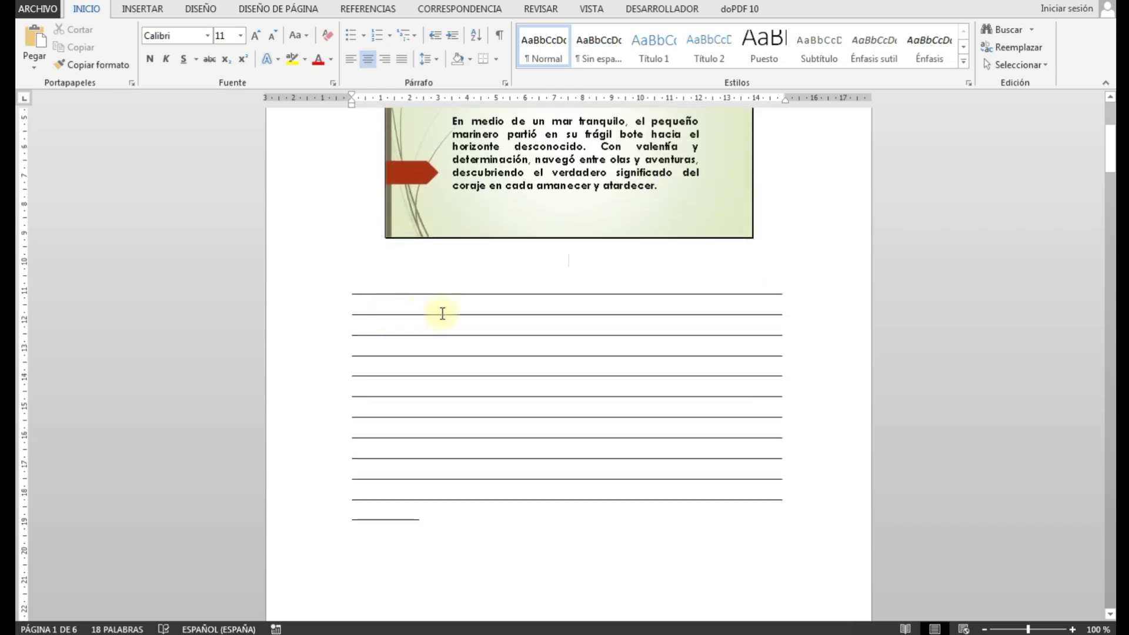
{"action": "scroll", "coordinate": [645, 400], "scroll_direction": "up", "scroll_amount": 6}
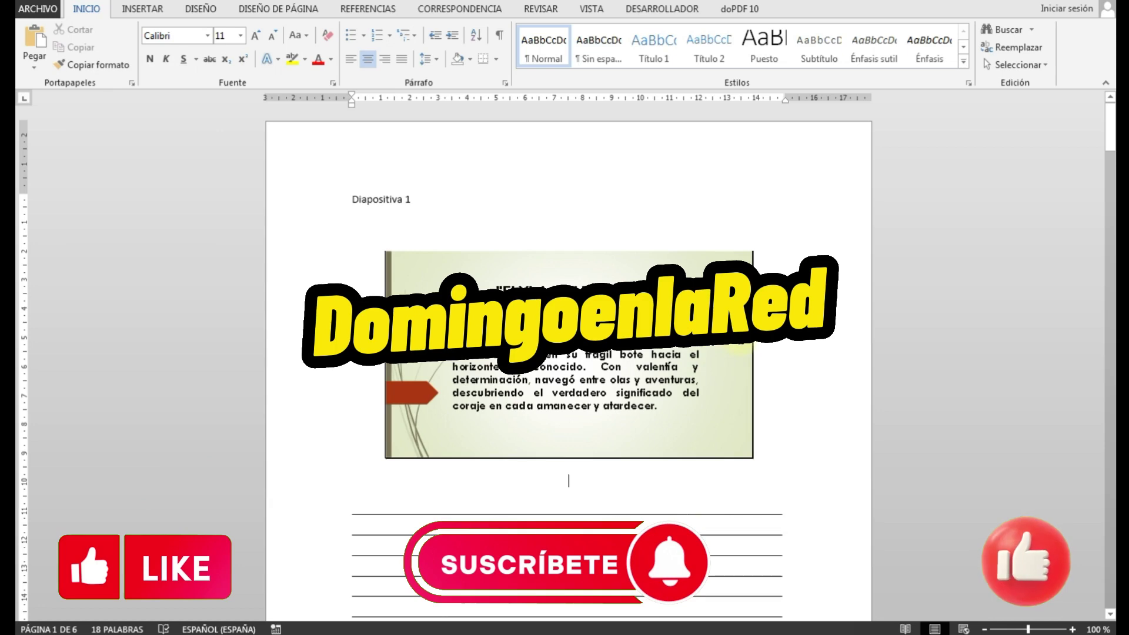
{"action": "scroll", "coordinate": [568, 480], "scroll_direction": "down", "scroll_amount": 5}
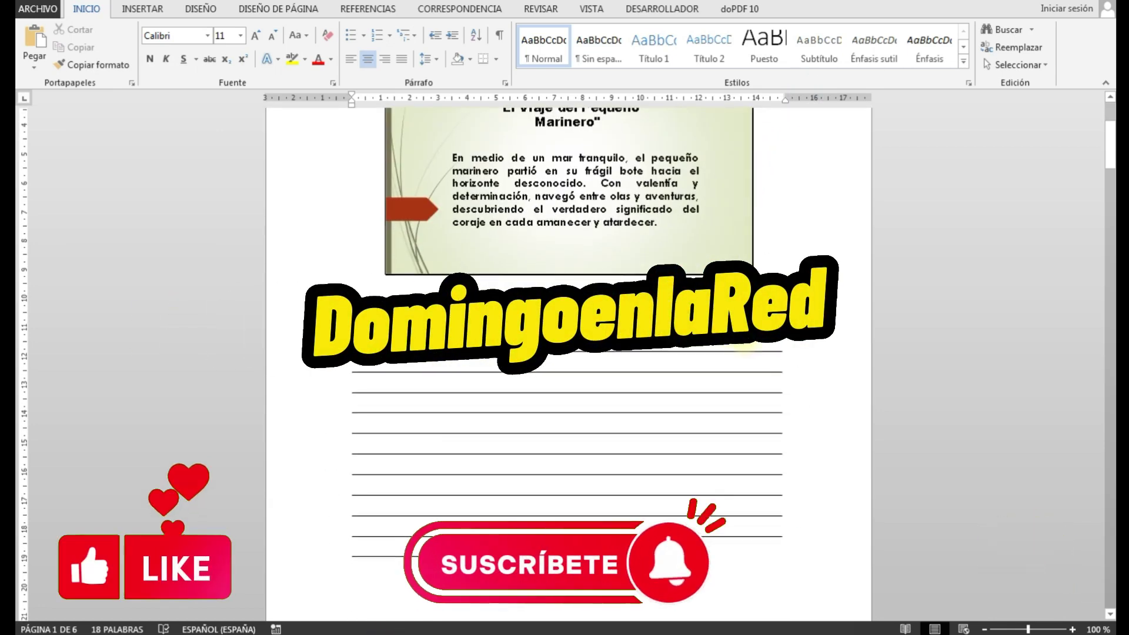
{"action": "scroll", "coordinate": [744, 346], "scroll_direction": "down", "scroll_amount": 10}
{"action": "scroll", "coordinate": [746, 341], "scroll_direction": "down", "scroll_amount": 7}
{"action": "scroll", "coordinate": [746, 334], "scroll_direction": "down", "scroll_amount": 8}
{"action": "scroll", "coordinate": [747, 336], "scroll_direction": "down", "scroll_amount": 7}
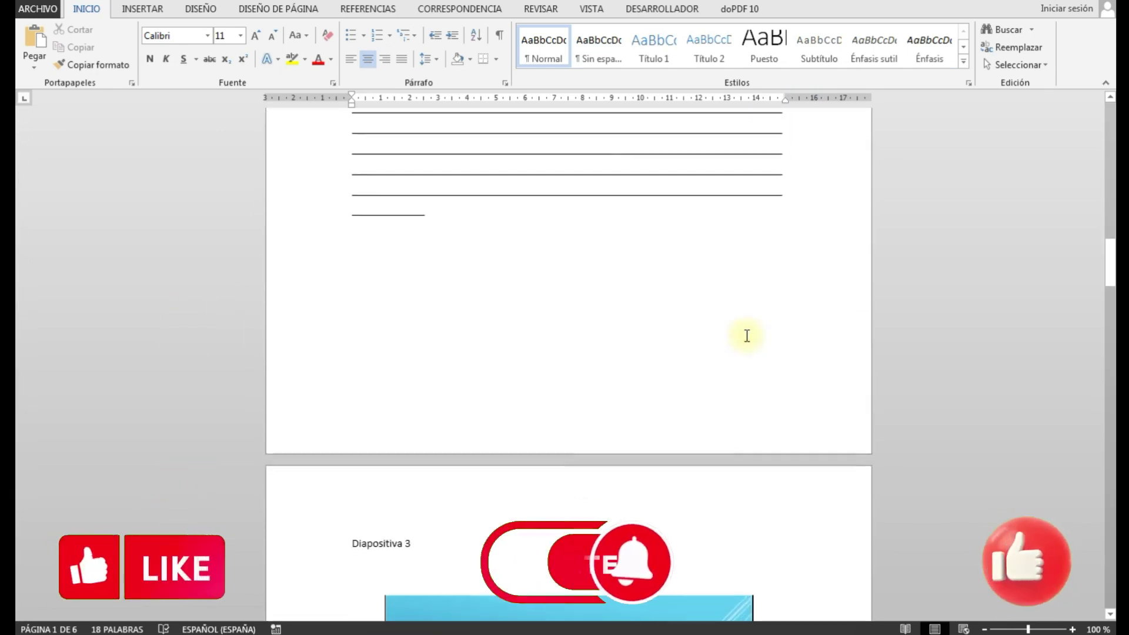